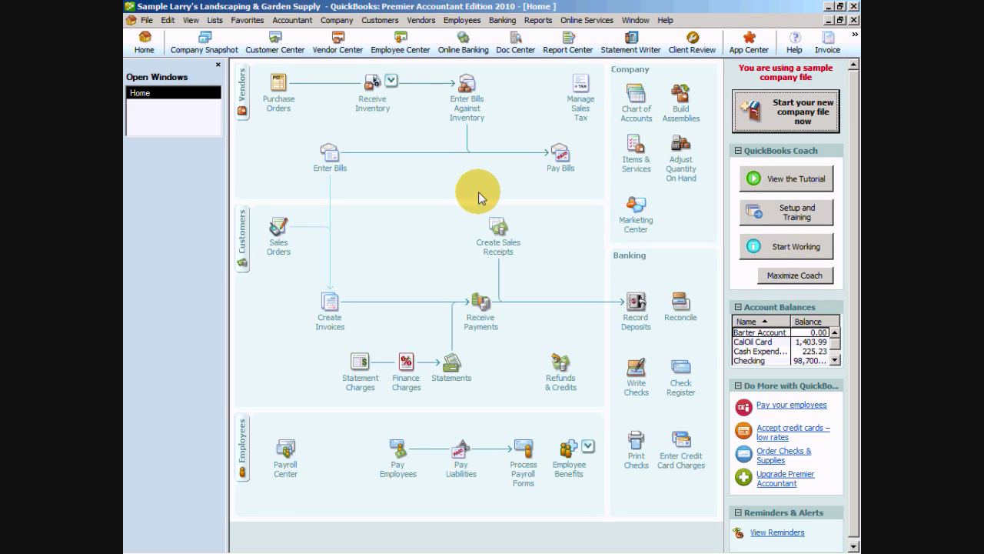
Set the company preference for filing 1099-MISC forms to Yes under Tax: 1099 and save it.
left_click(434, 24)
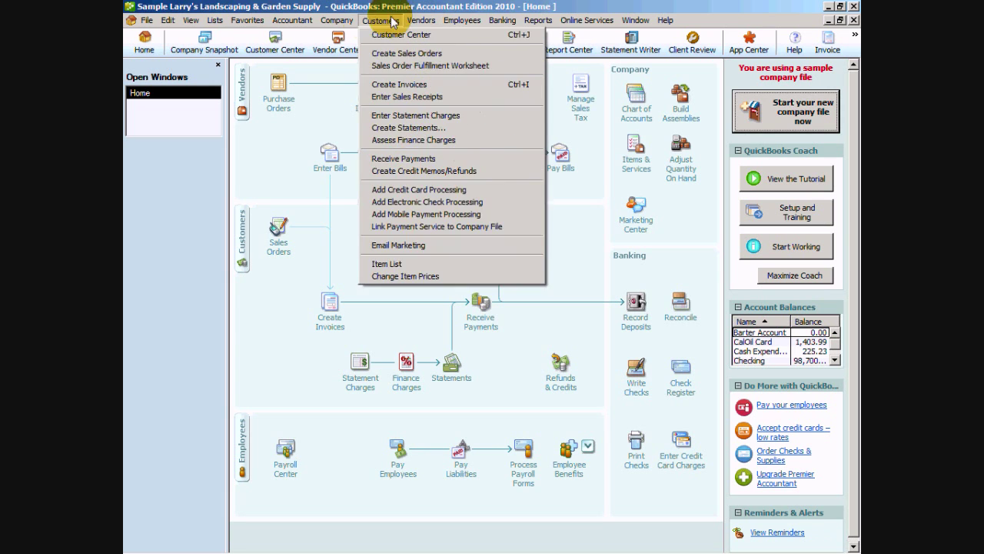
mouse_move(168, 23)
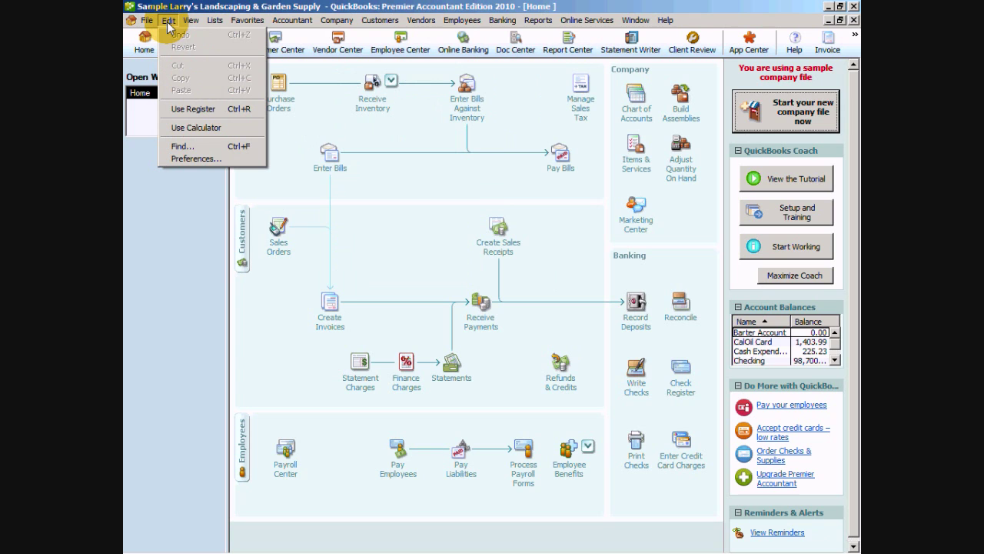
left_click(219, 161)
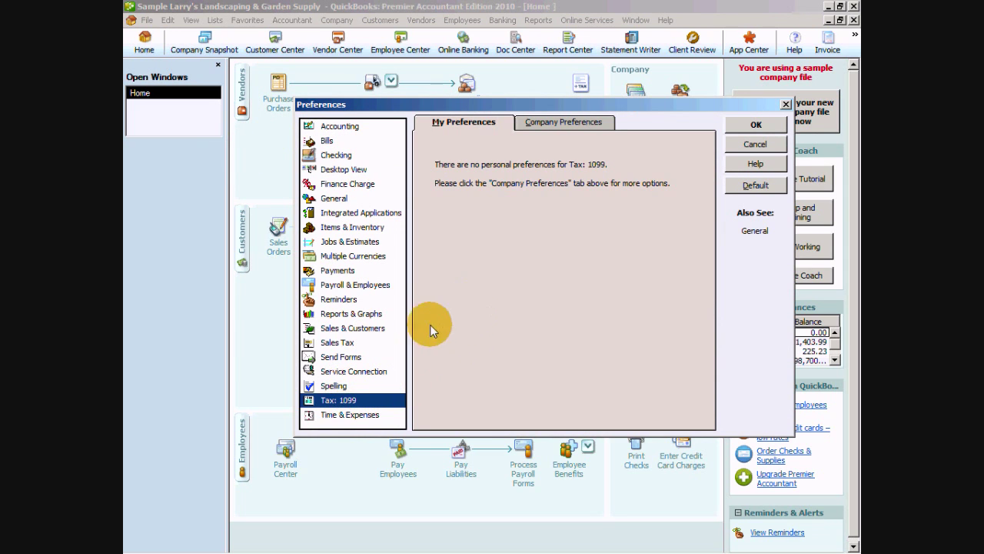
left_click(554, 124)
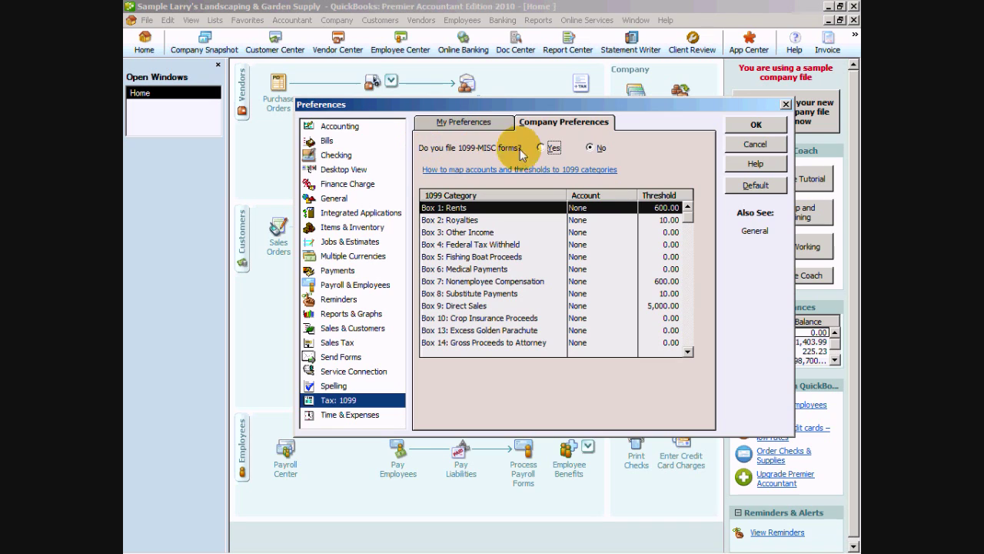
left_click(541, 147)
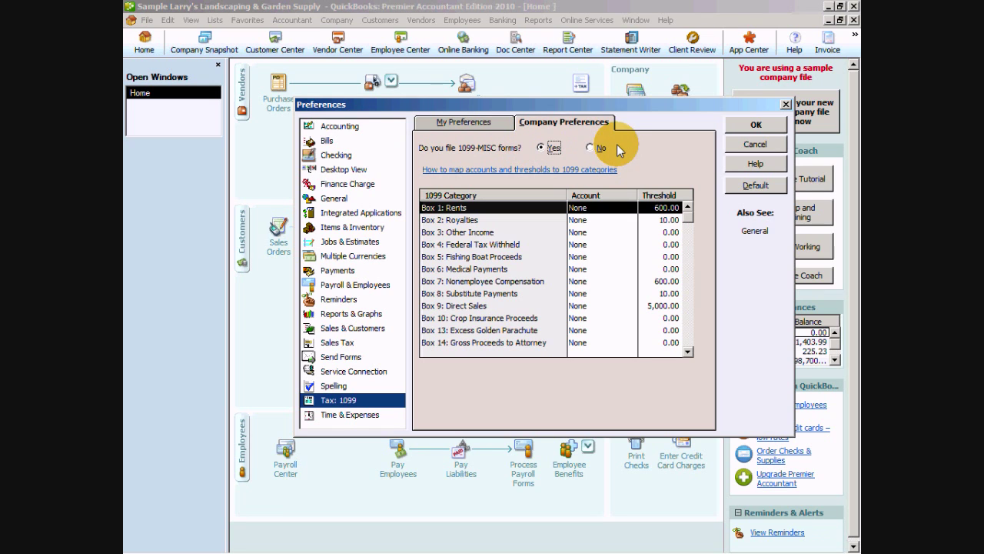
left_click(763, 124)
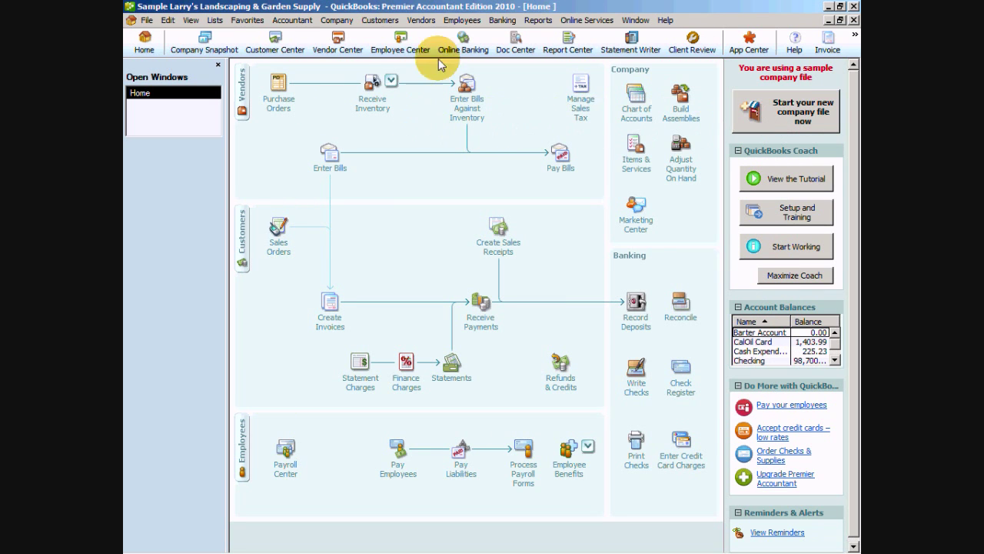
Open the 1099 and 1096 wizard and review the Vendor 1099 Review report for tax IDs and eligibility, closing the report when finished.
left_click(422, 20)
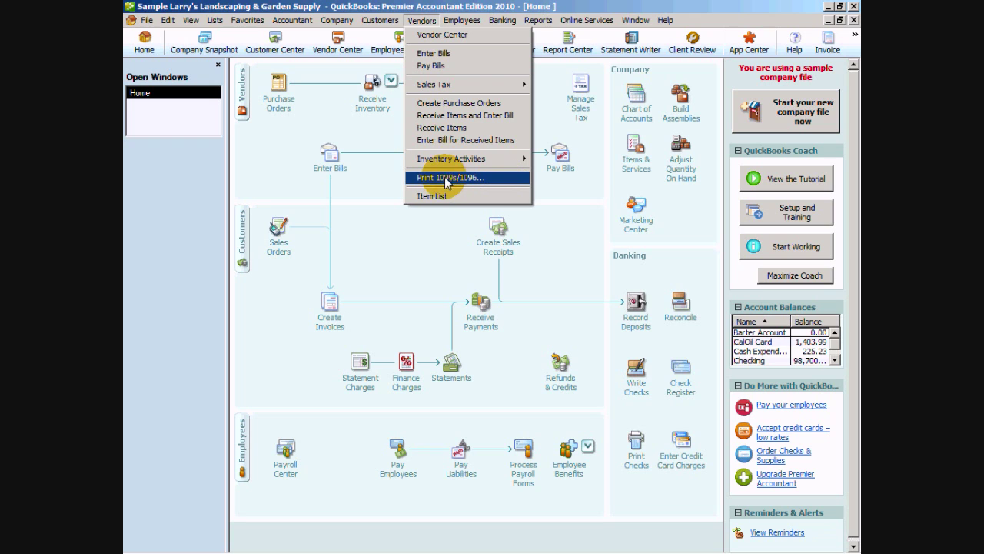
left_click(492, 183)
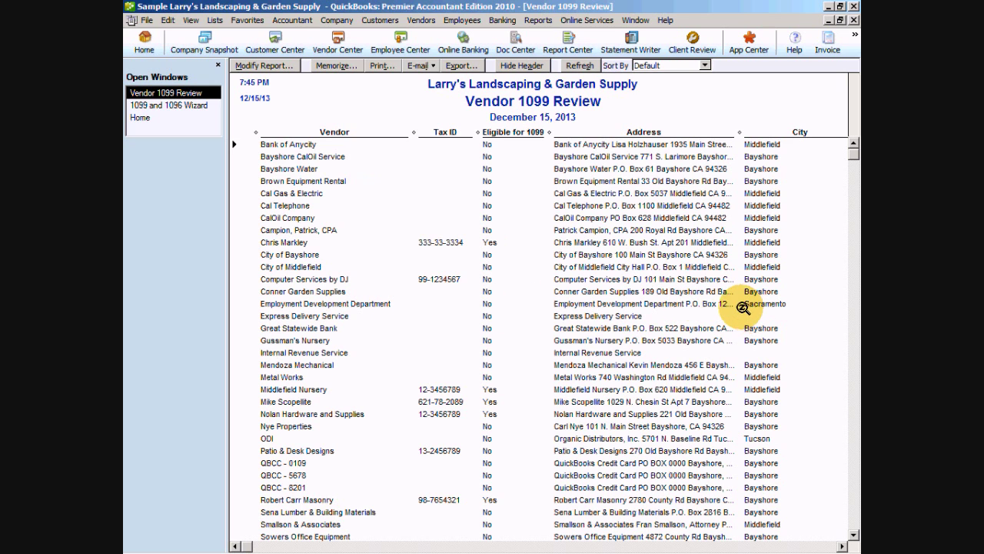
scroll(752, 232, "down", 2)
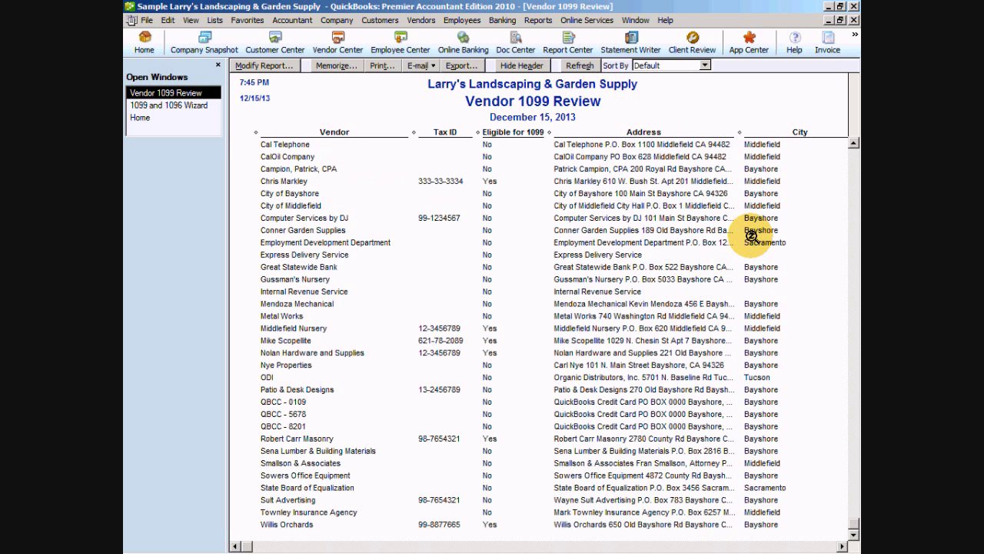
left_click(854, 21)
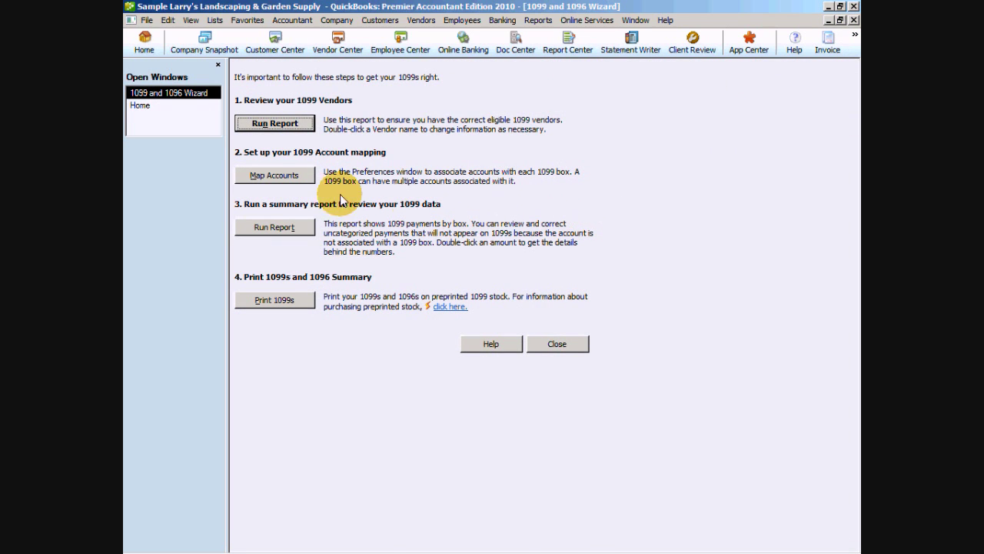
Open the wizard's 1099 account mapping and map Box 1: Rents to the Rent expense account.
left_click(278, 180)
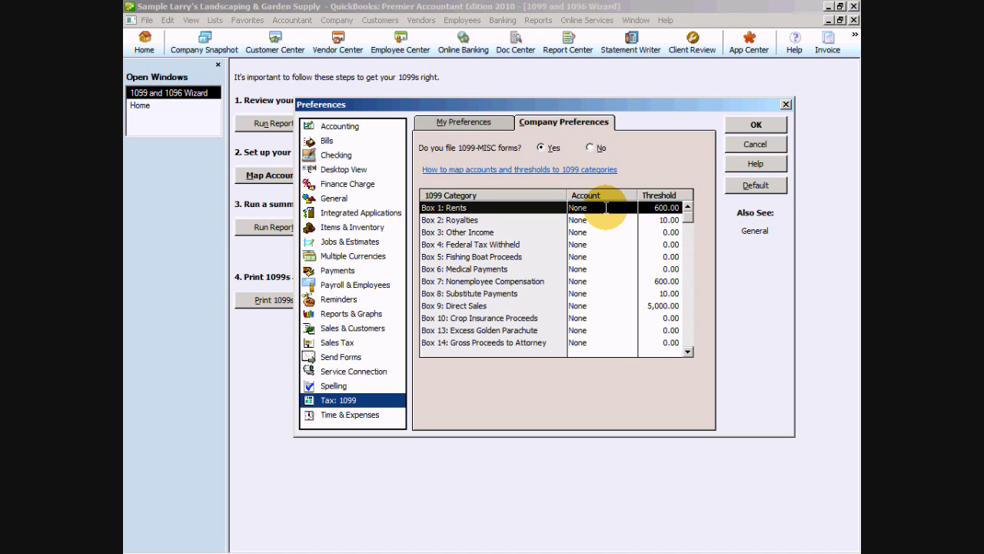
left_click(606, 207)
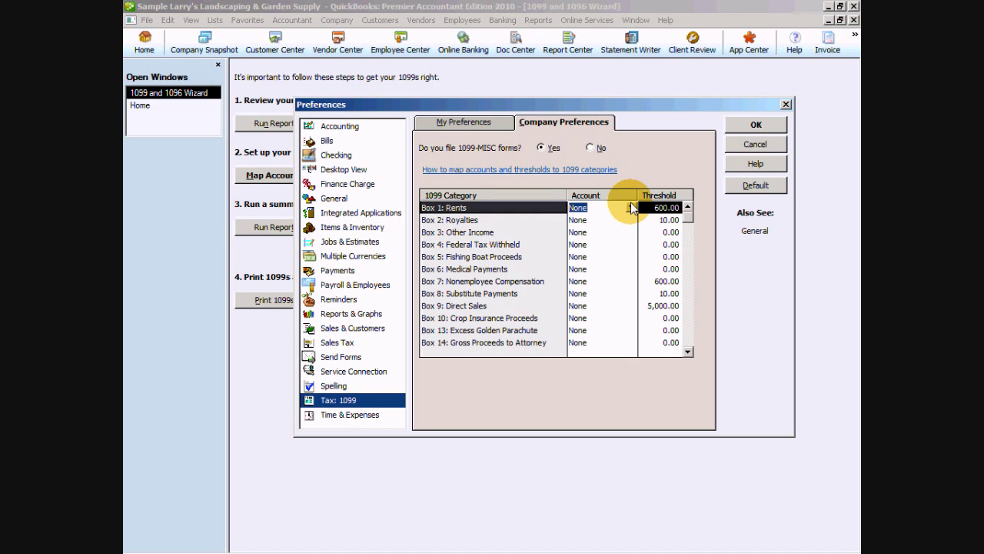
left_click(631, 208)
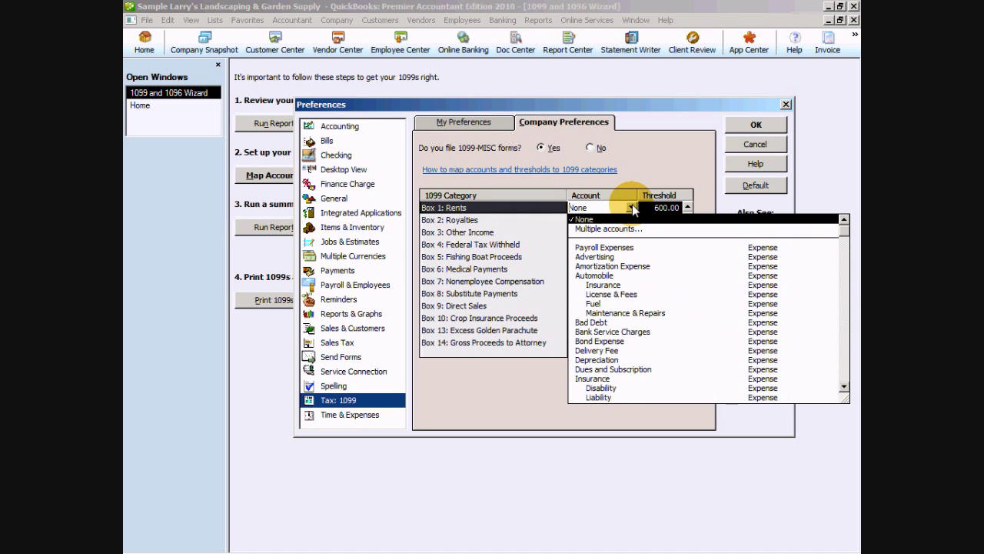
left_click(845, 387)
left_click(844, 387)
left_click(844, 387)
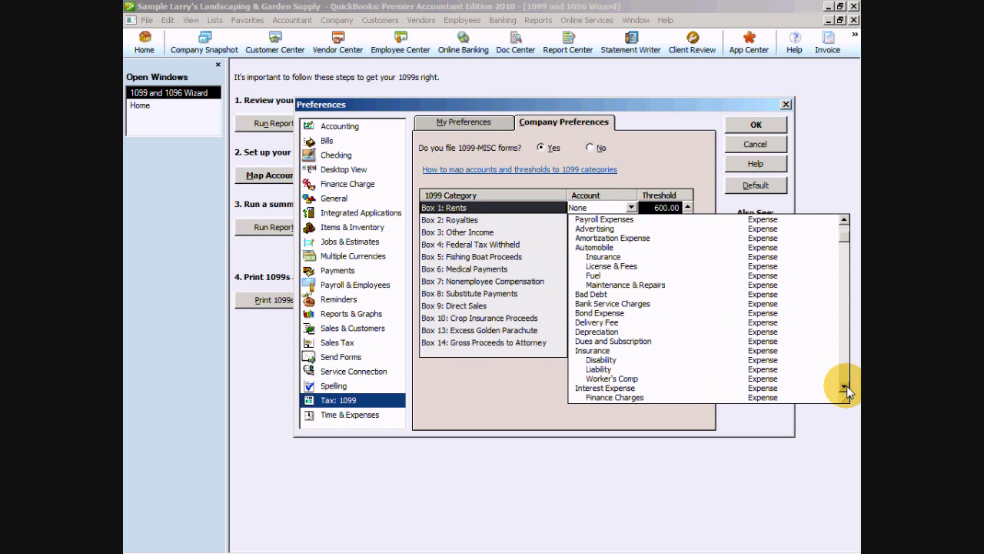
left_click(845, 387)
left_click(845, 387)
left_click(845, 387)
left_click(845, 387)
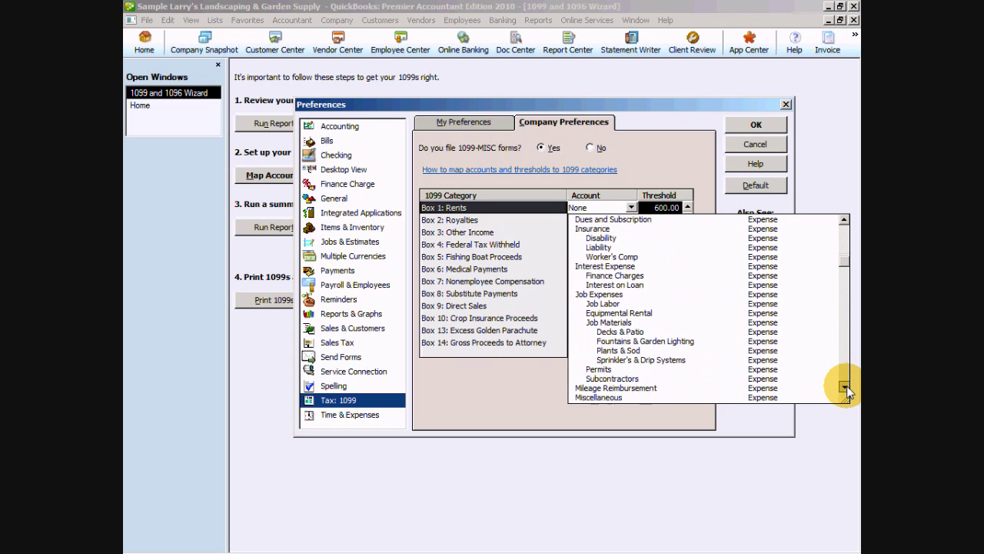
left_click(844, 387)
left_click(845, 387)
left_click(844, 387)
left_click(844, 387)
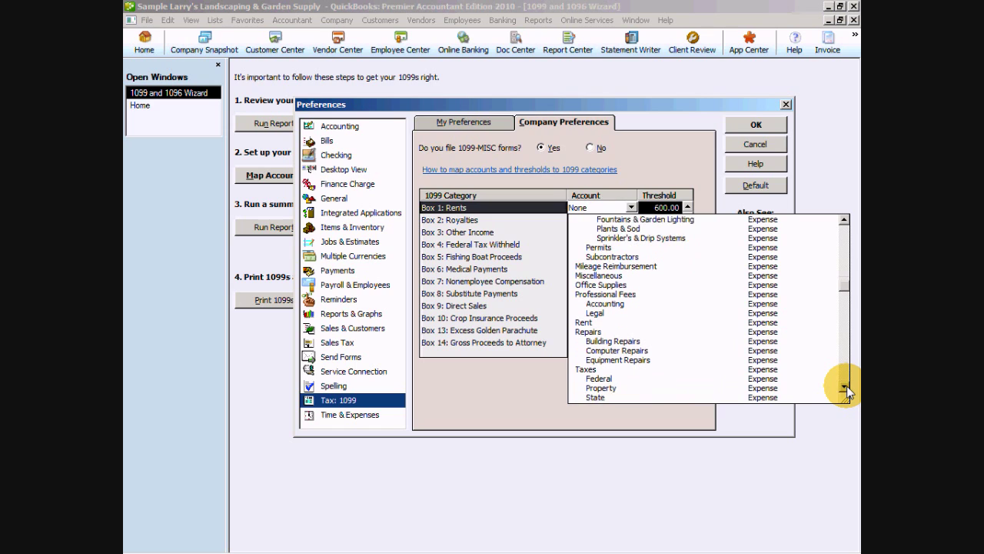
left_click(845, 386)
left_click(844, 387)
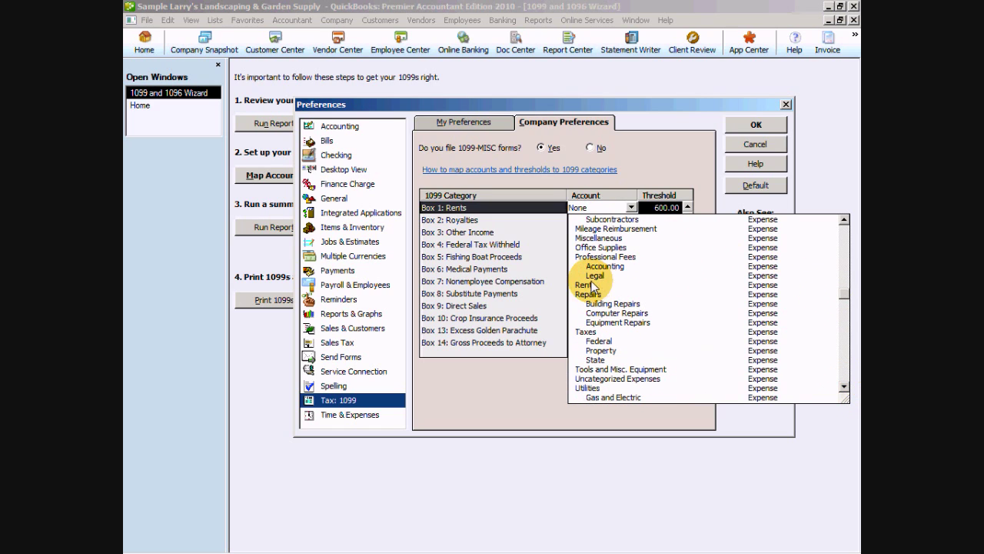
left_click(592, 285)
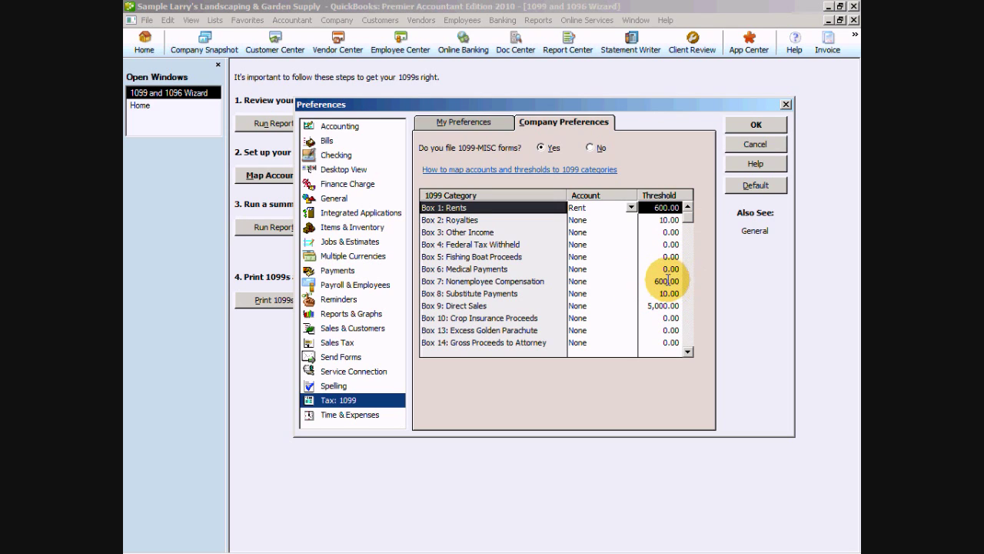
Set Box 7: Nonemployee Compensation to multiple accounts and include Automobile's Maintenance & Repairs and Job Expenses' Job Labor.
left_click(609, 281)
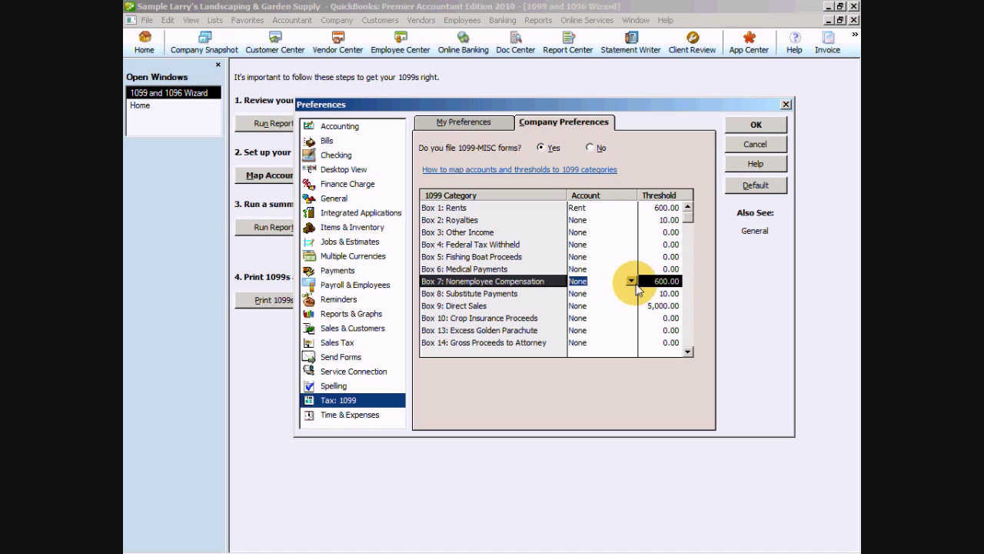
left_click(631, 283)
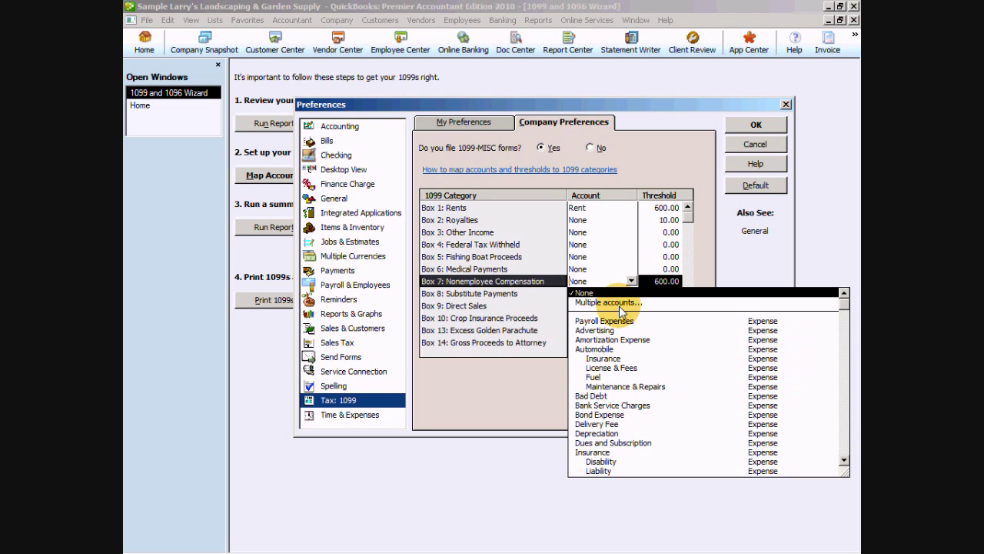
left_click(620, 303)
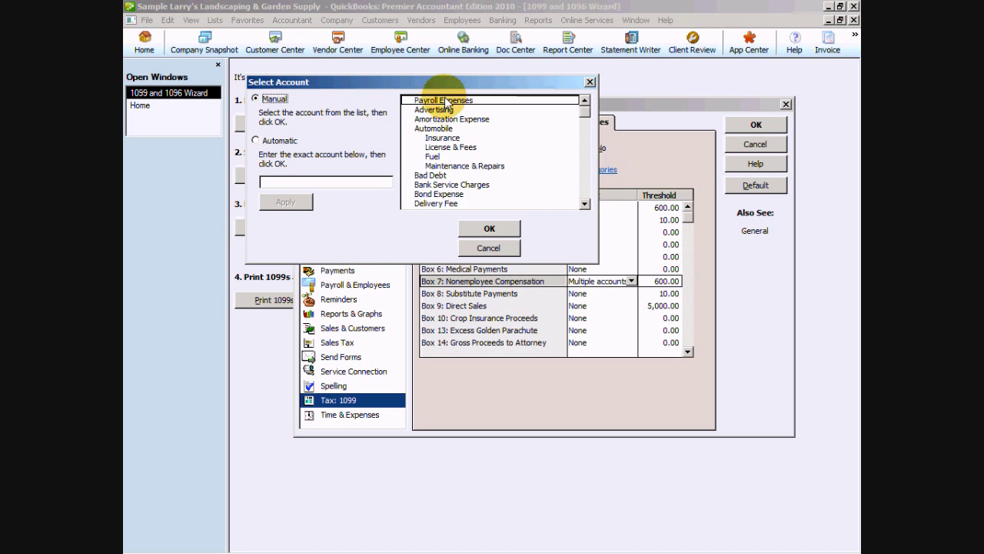
left_click(477, 166)
left_click(583, 204)
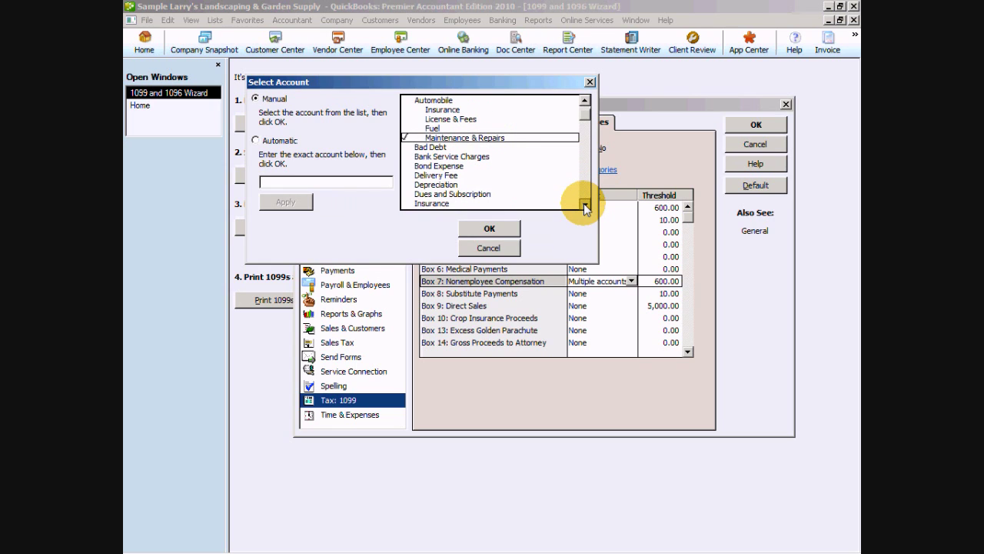
left_click_drag(584, 203, 584, 203)
left_click(447, 166)
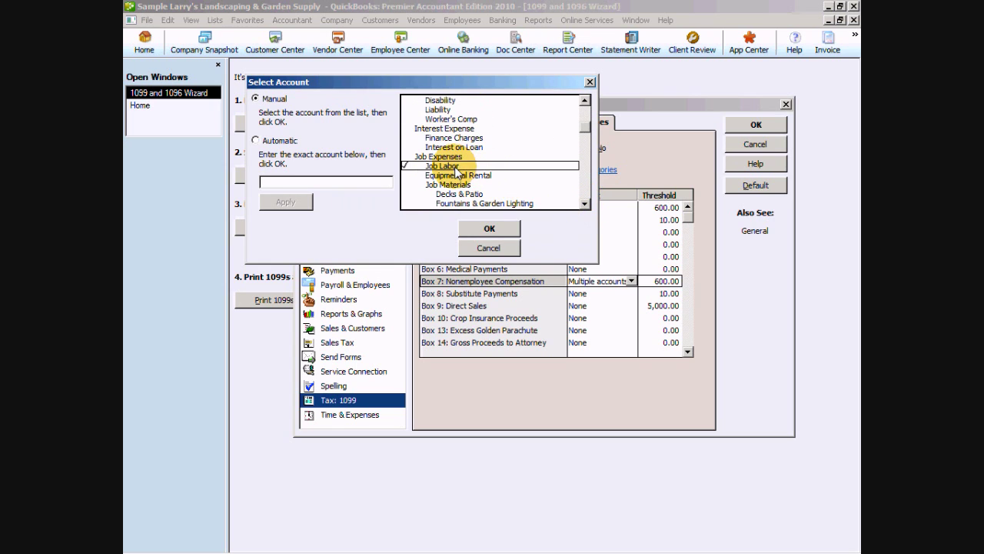
Include Professional Fees with its Accounting and Legal subaccounts in the Box 7 account selection.
left_click(584, 205)
left_click(584, 205)
scroll(583, 203, "down", 9)
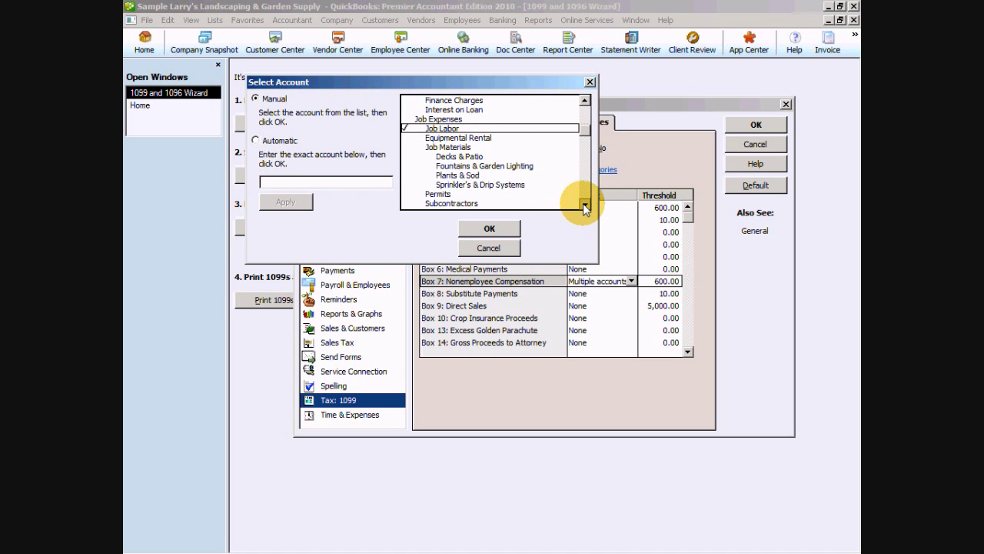
left_click(583, 205)
left_click(584, 205)
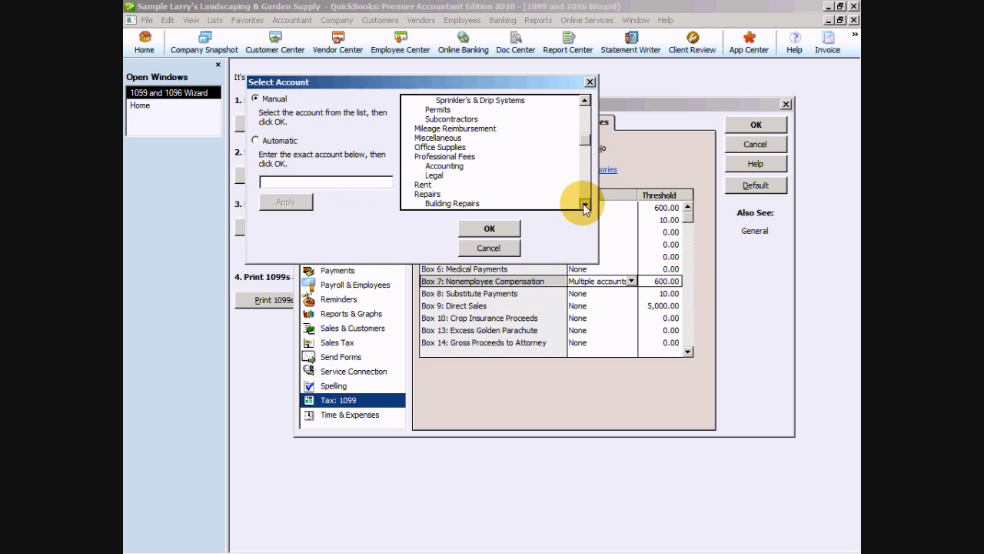
left_click(583, 204)
left_click(583, 205)
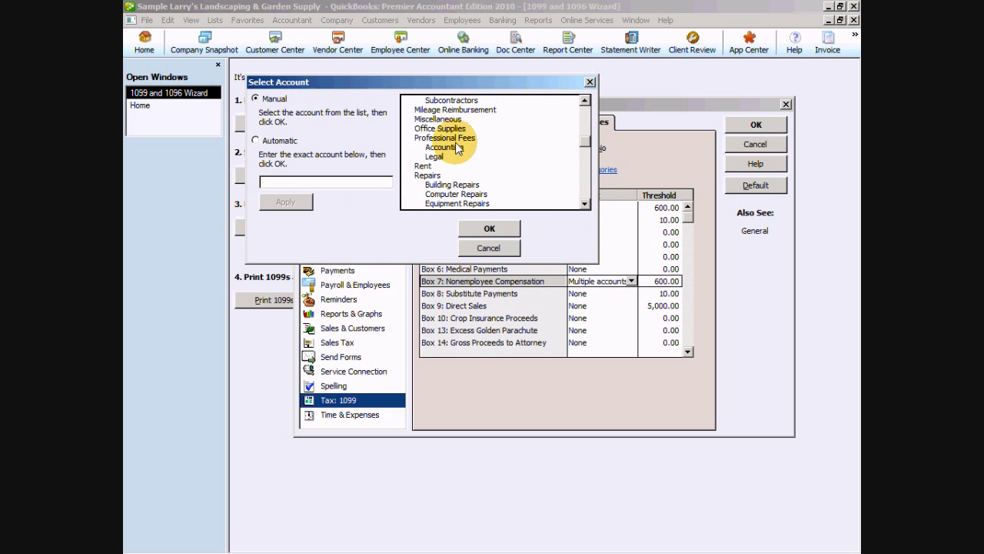
left_click(444, 148)
left_click(443, 156)
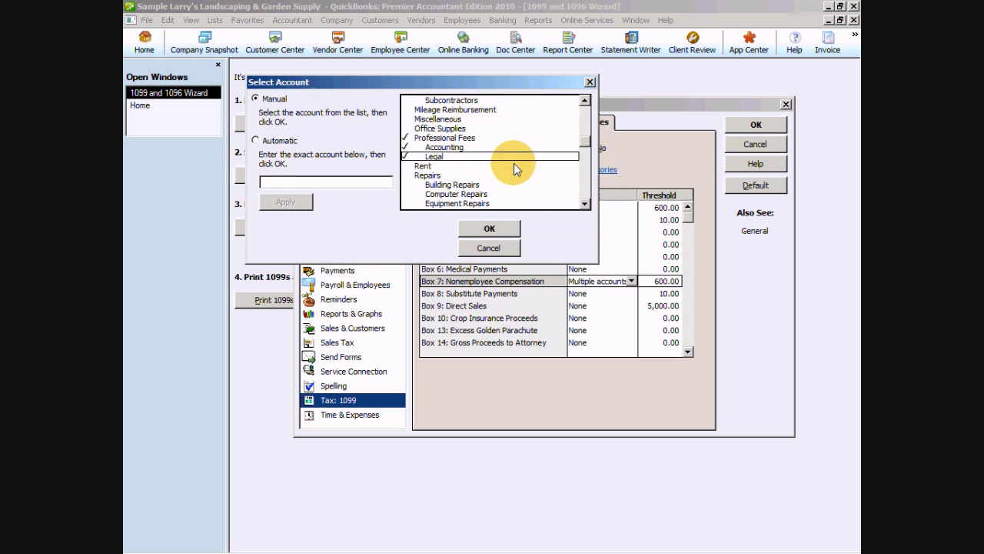
Include Repairs with its Building Repairs, Computer Repairs and Equipment Repairs subaccounts in the Box 7 account selection.
left_click(585, 205)
left_click(586, 204)
left_click(585, 205)
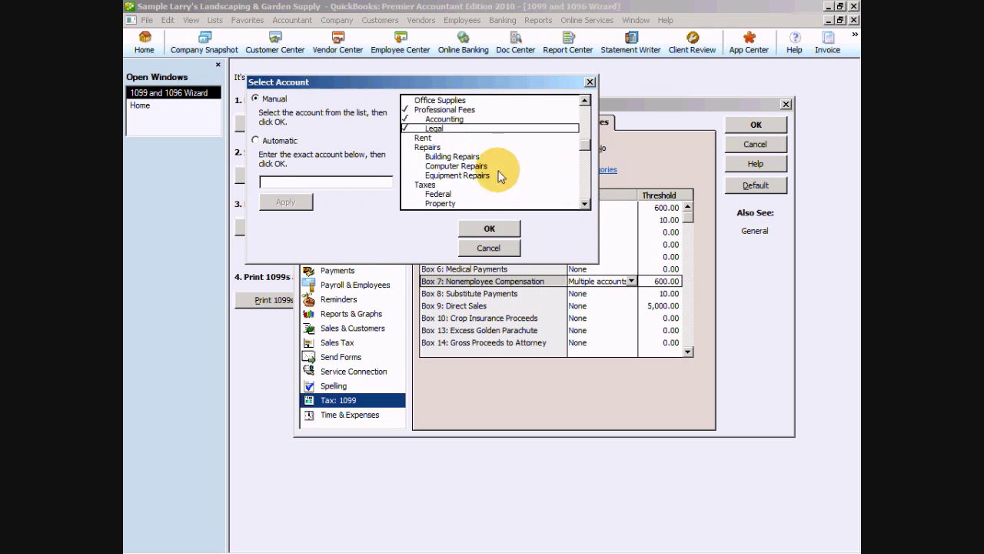
left_click(445, 157)
left_click(445, 166)
left_click(442, 175)
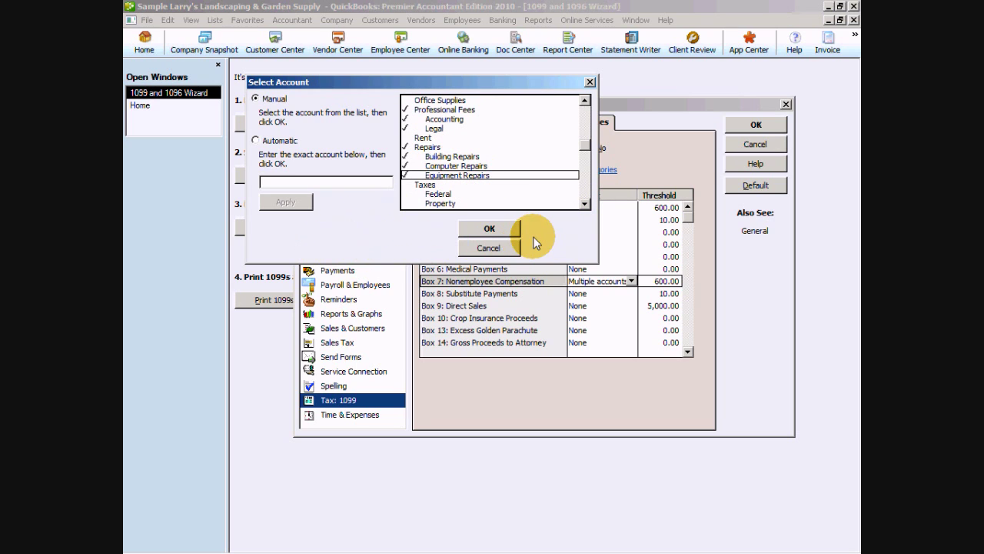
Check the accounts after Repairs, accept the multiple-account selection for Box 7, and save the 1099 mapping preferences.
left_click(586, 204)
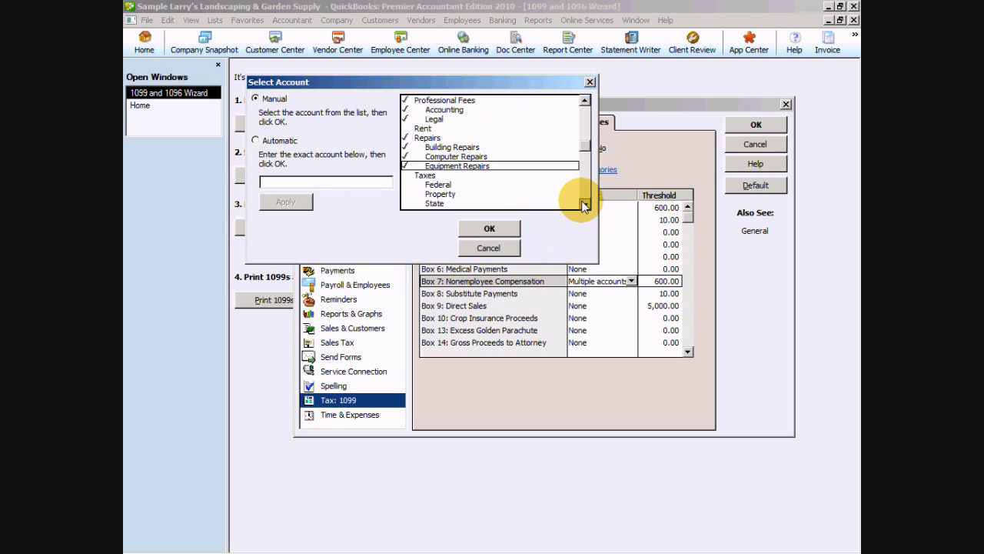
left_click(585, 205)
left_click(585, 204)
left_click(585, 205)
left_click(585, 205)
left_click(585, 205)
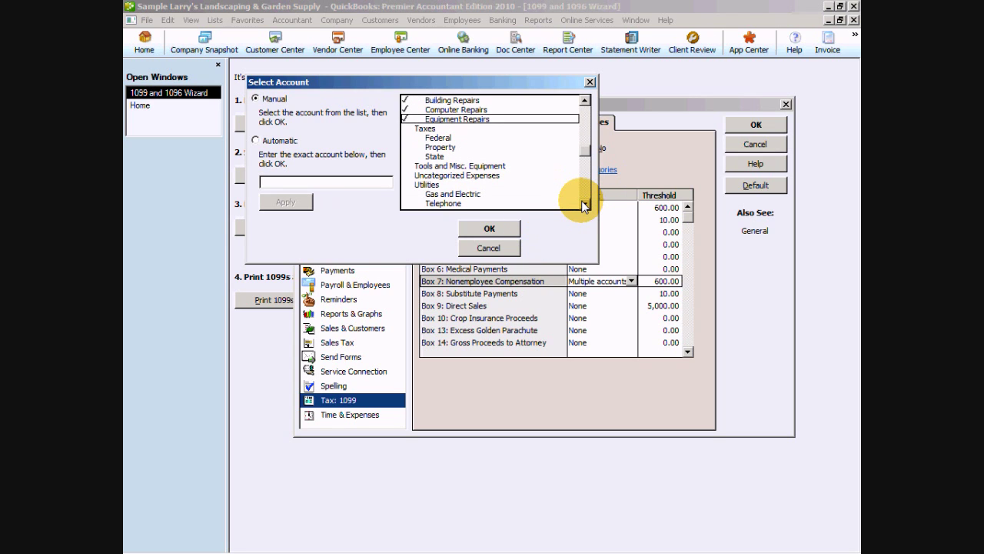
left_click(497, 233)
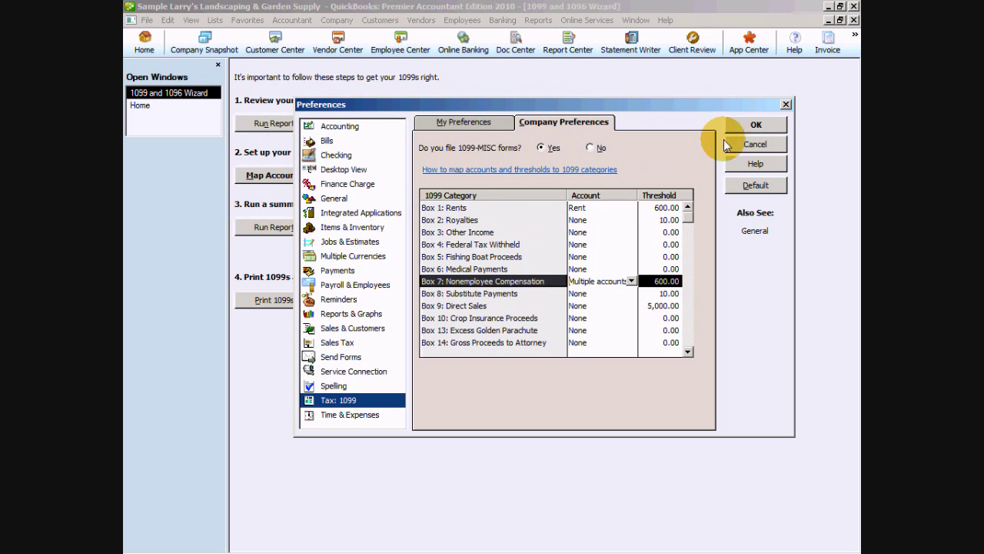
left_click(757, 124)
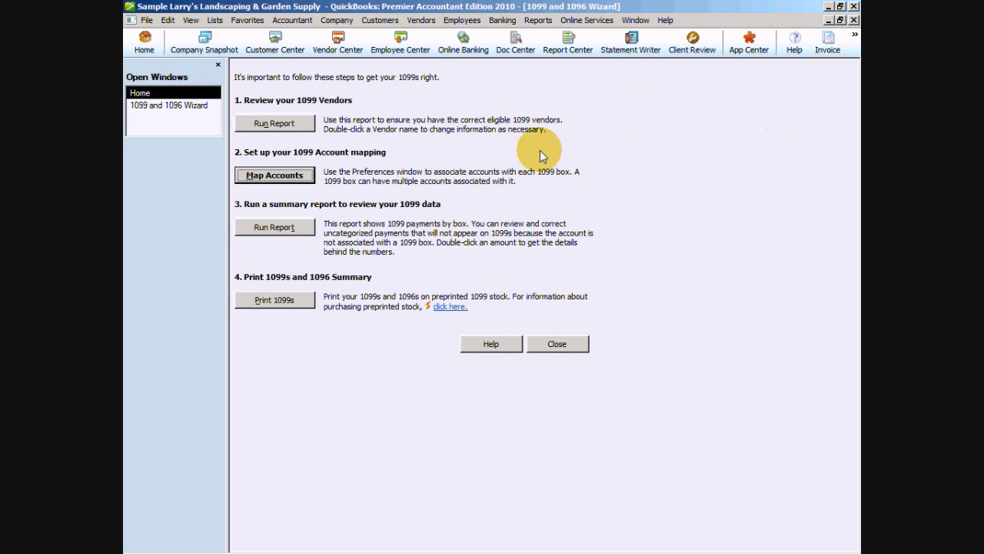
Run the wizard's 1099 summary report to review the payments by box.
left_click(271, 229)
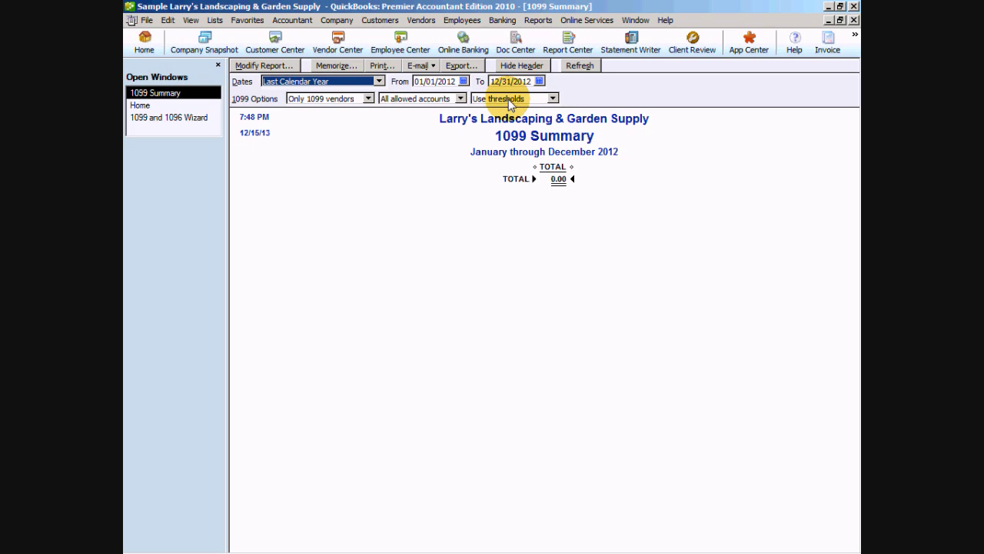
key("shift+Tab")
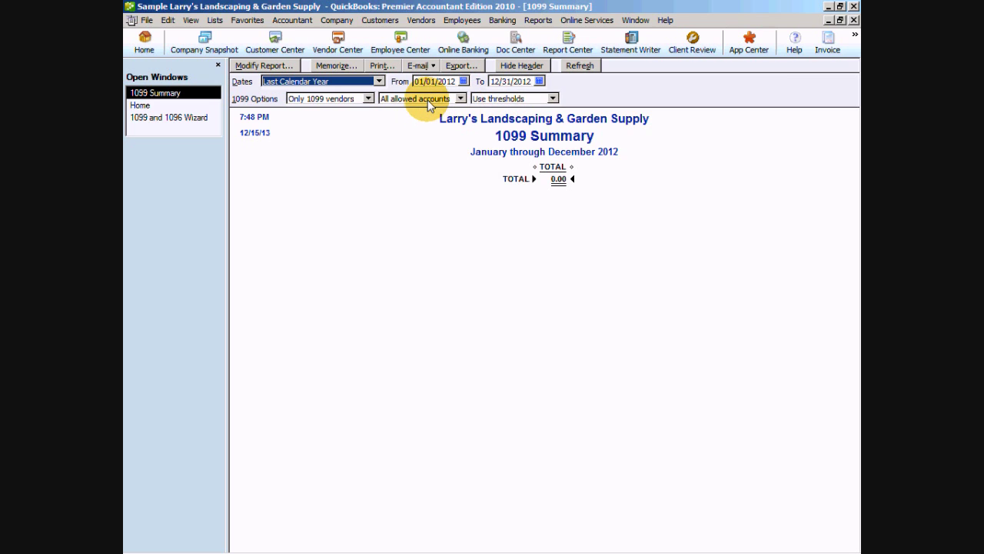
Switch the 1099 Summary report's vendor option to All vendors to find payees not yet marked for 1099.
key("shift+Tab")
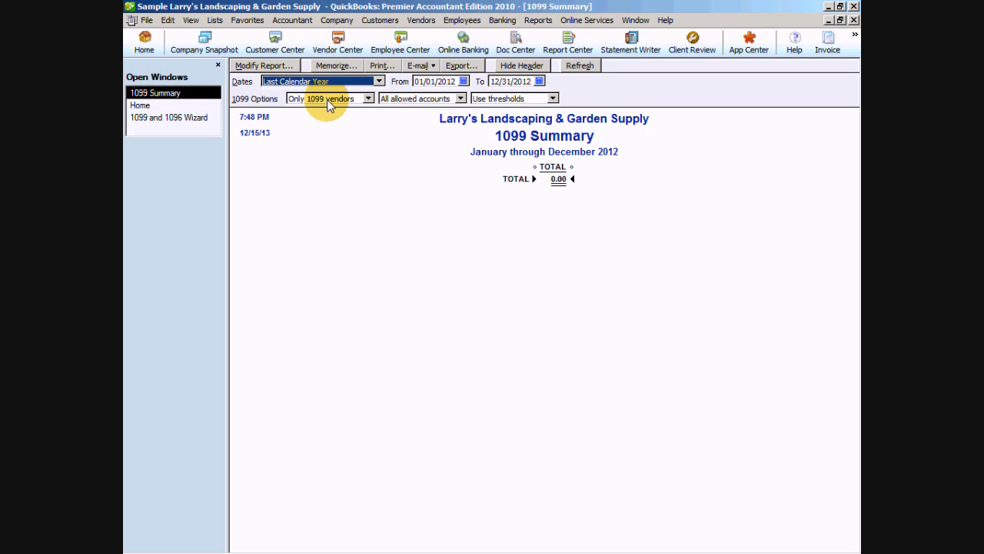
left_click(328, 101)
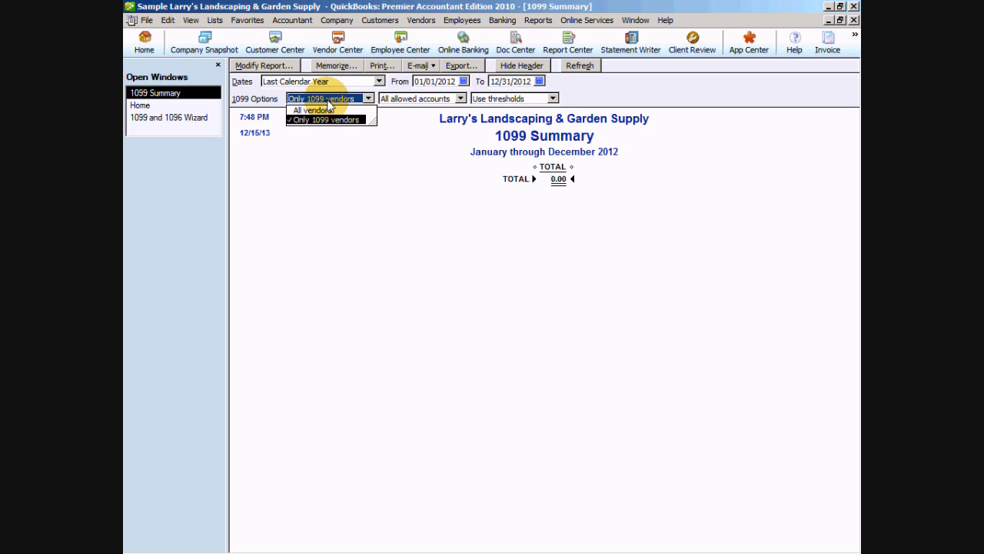
left_click(320, 110)
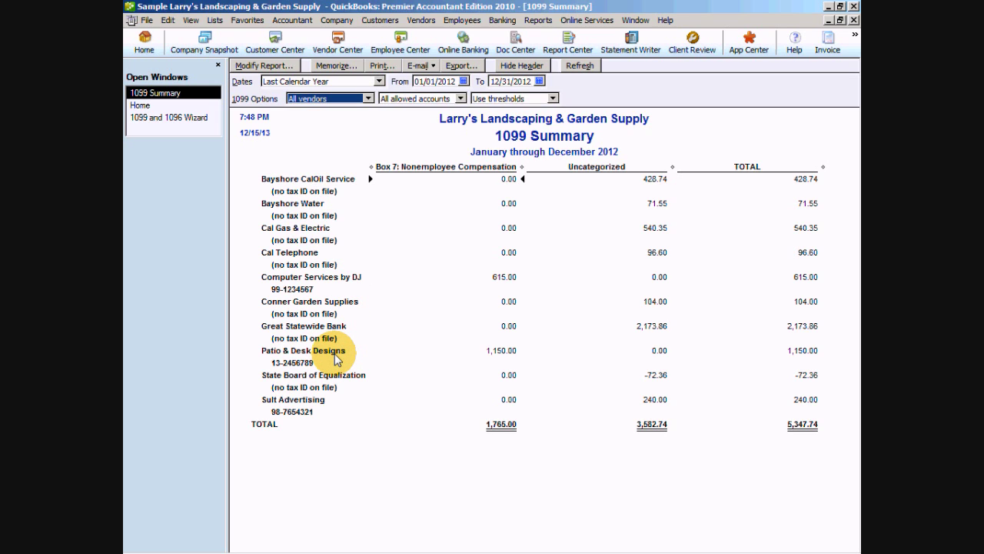
Mark the vendor Computer Services by DJ as eligible for 1099 and save the vendor record.
left_click(339, 45)
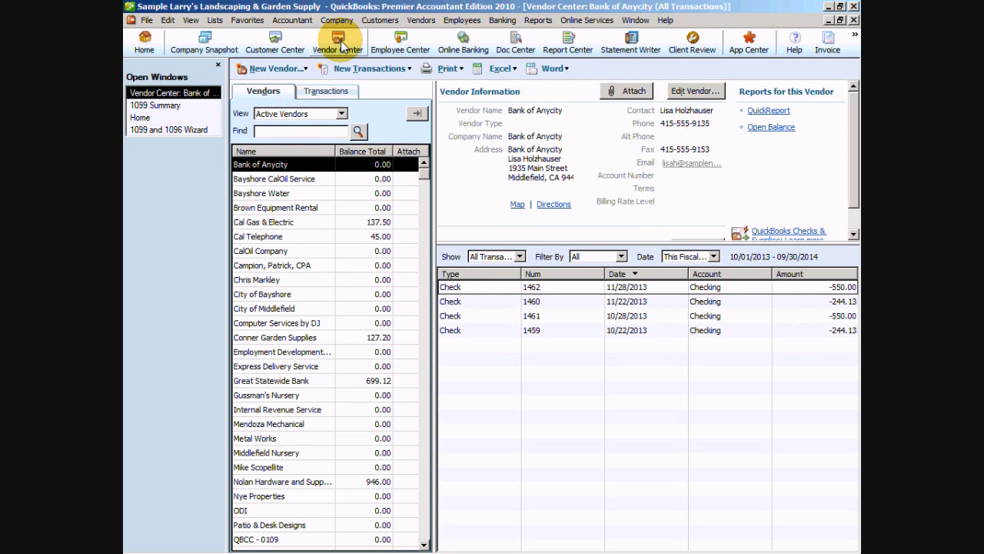
left_click(286, 324)
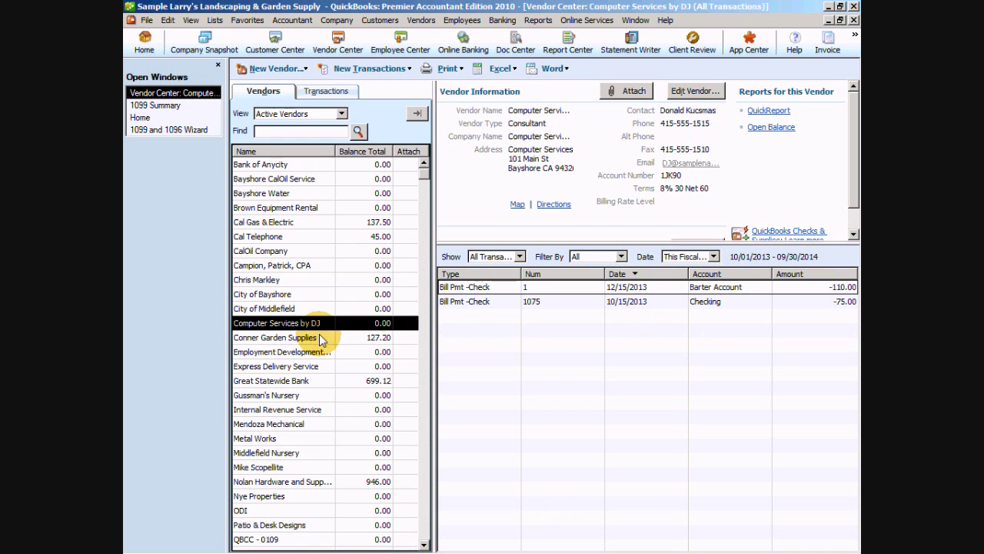
left_click(713, 96)
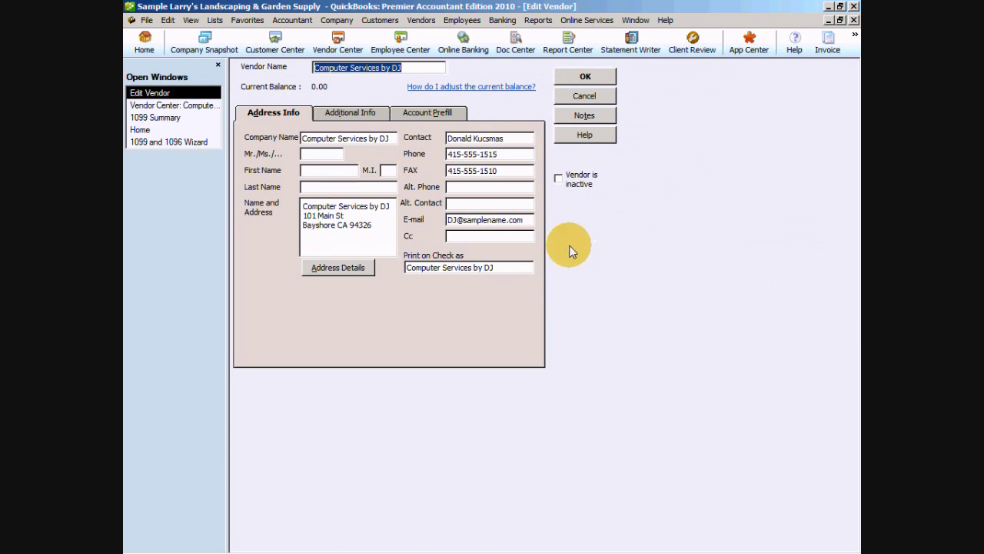
left_click(351, 109)
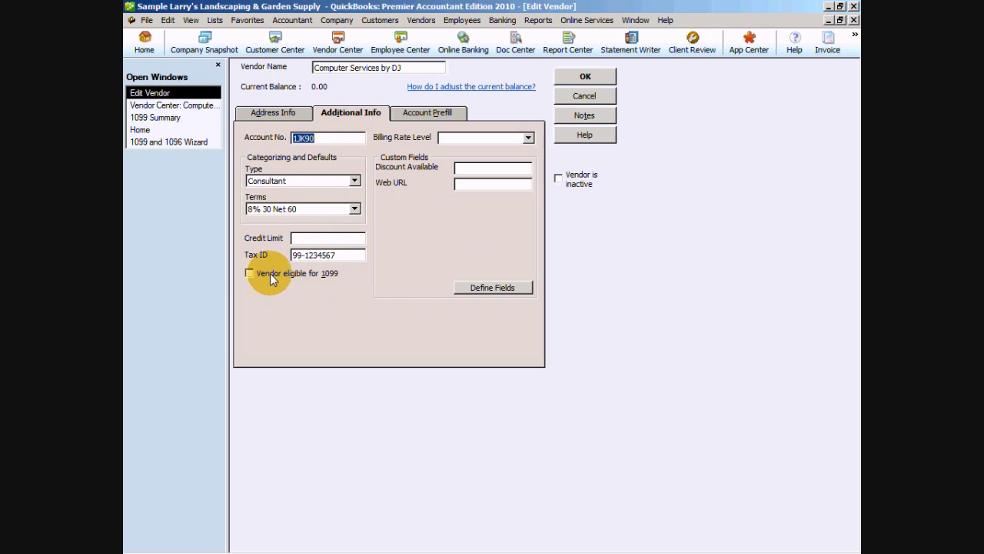
left_click(247, 273)
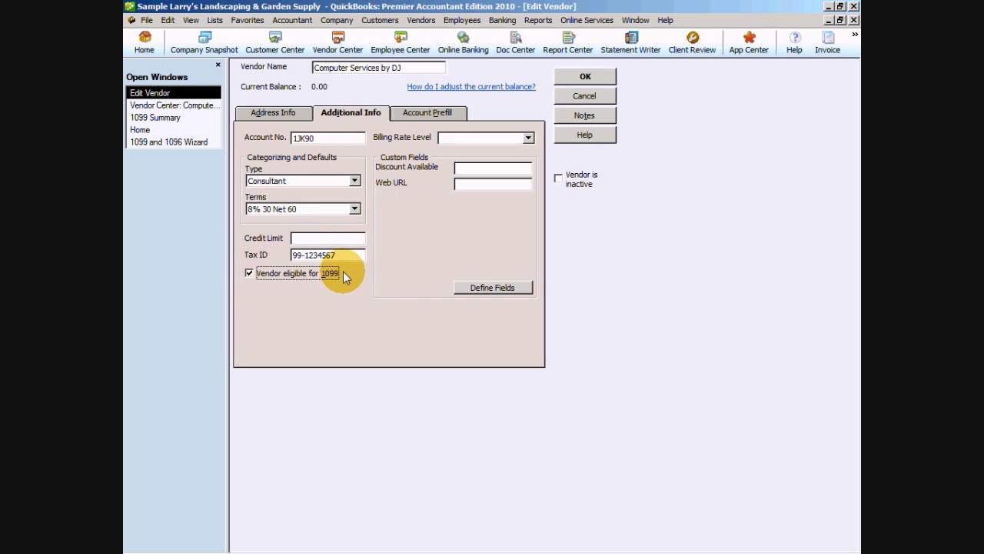
left_click(606, 76)
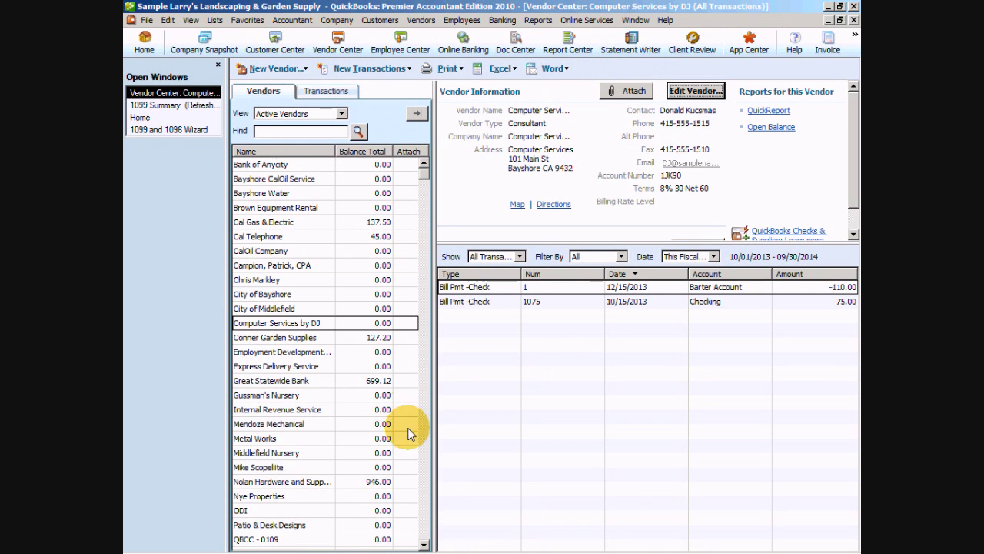
Mark the vendor Patio & Desk Designs as eligible for 1099, save it, and return to the 1099 Summary report.
left_click(281, 526)
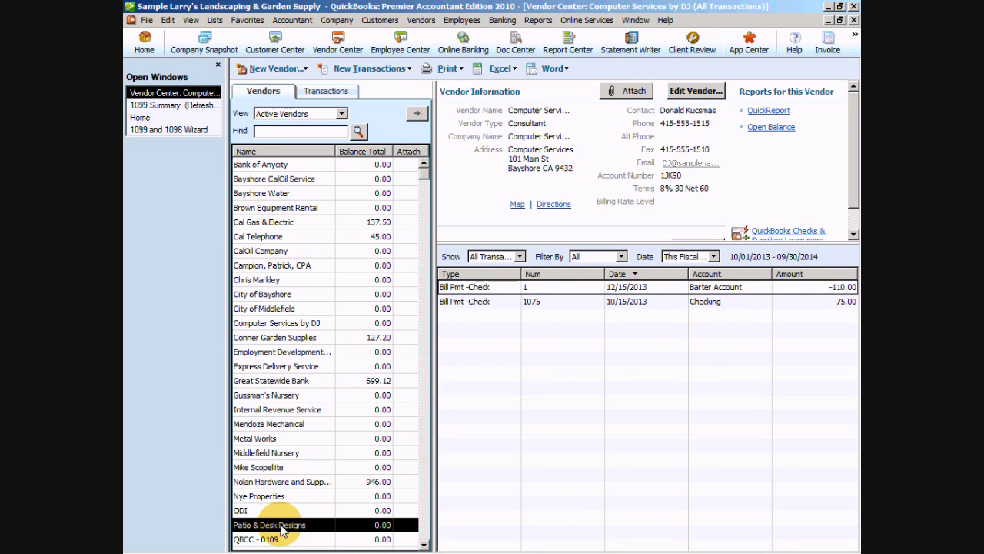
left_click(696, 91)
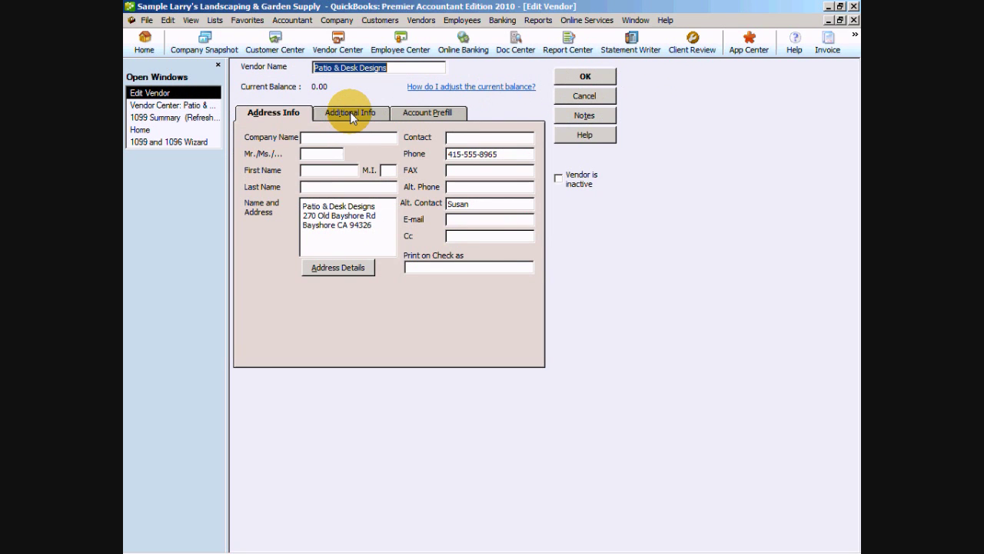
left_click(350, 112)
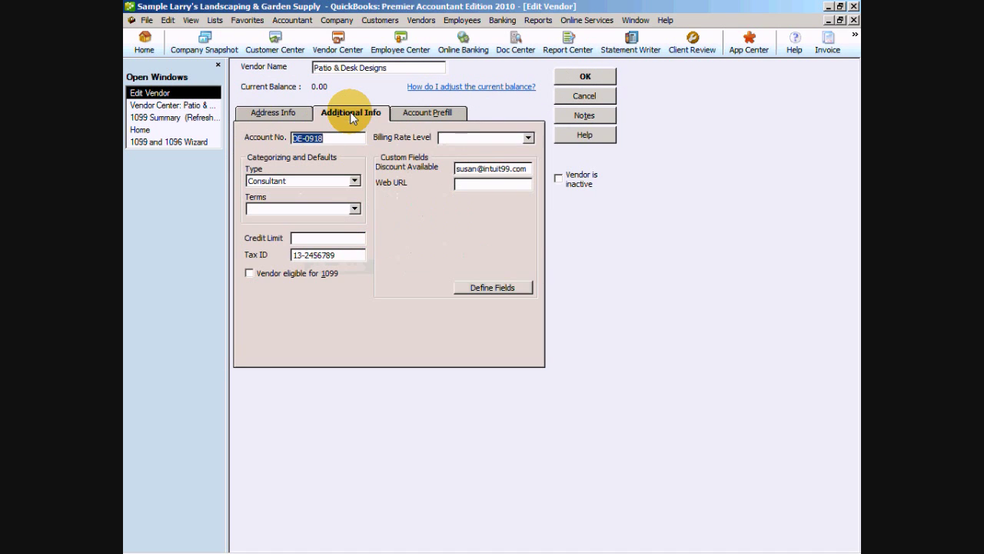
left_click(249, 273)
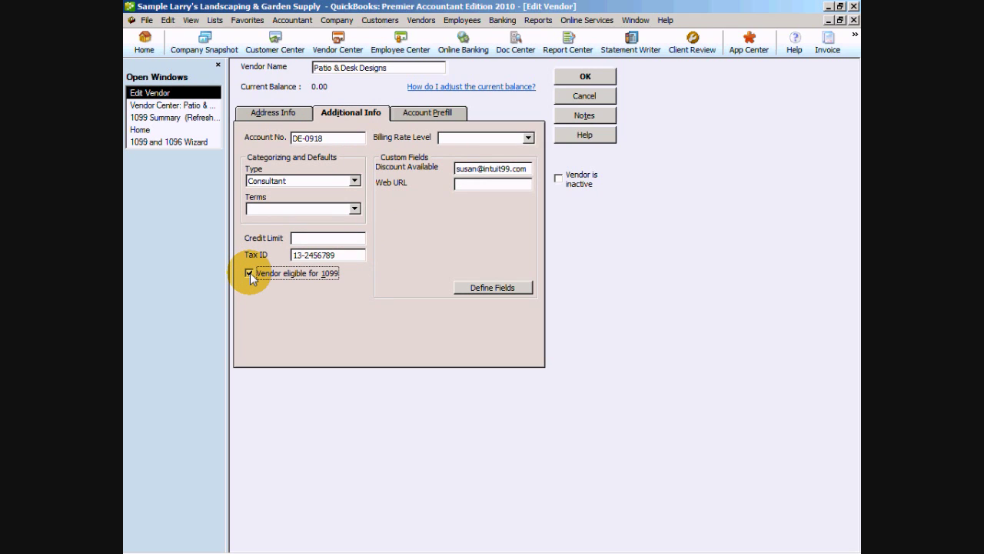
left_click(589, 80)
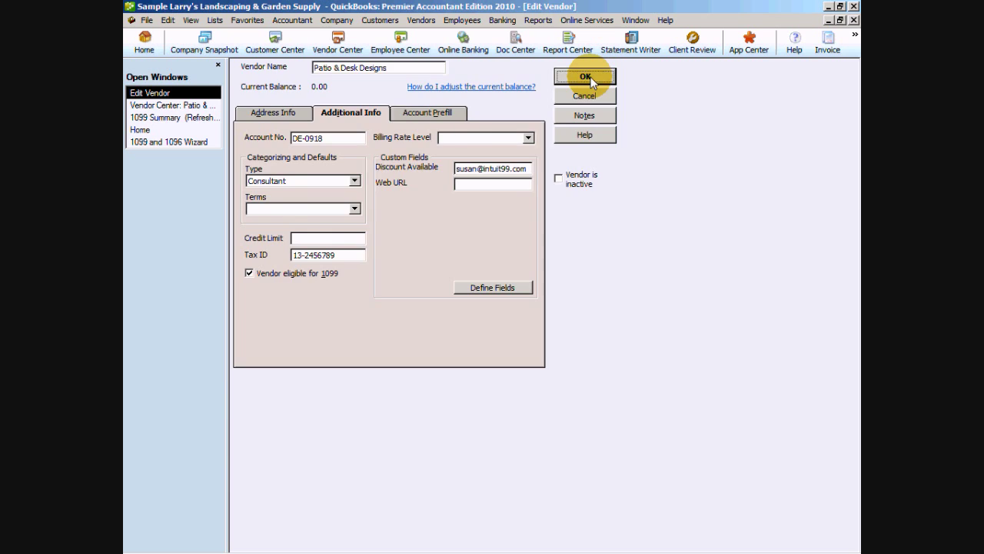
left_click(853, 20)
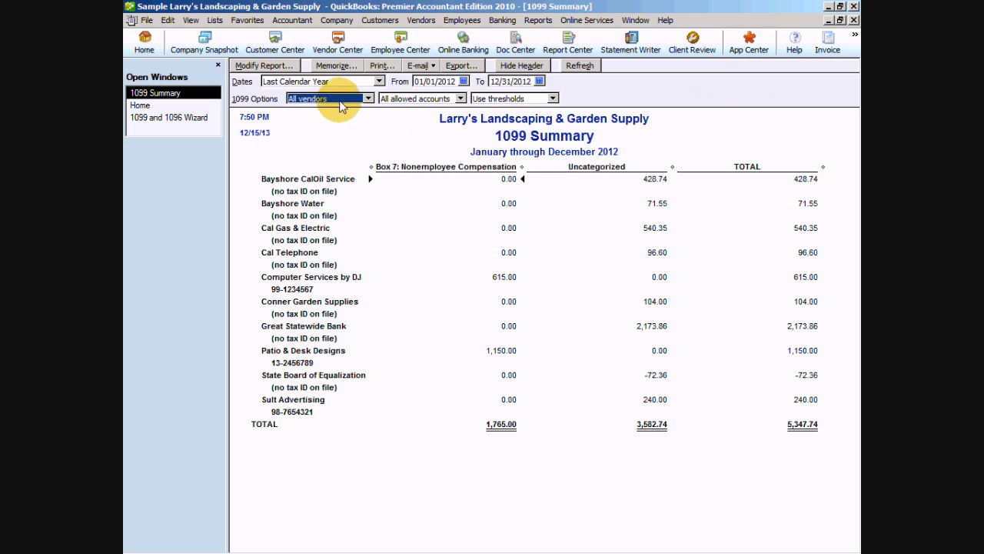
Limit the 1099 Summary to Only 1099 vendors, then close it without memorizing it, turning off the memorize prompt for the future.
left_click(368, 98)
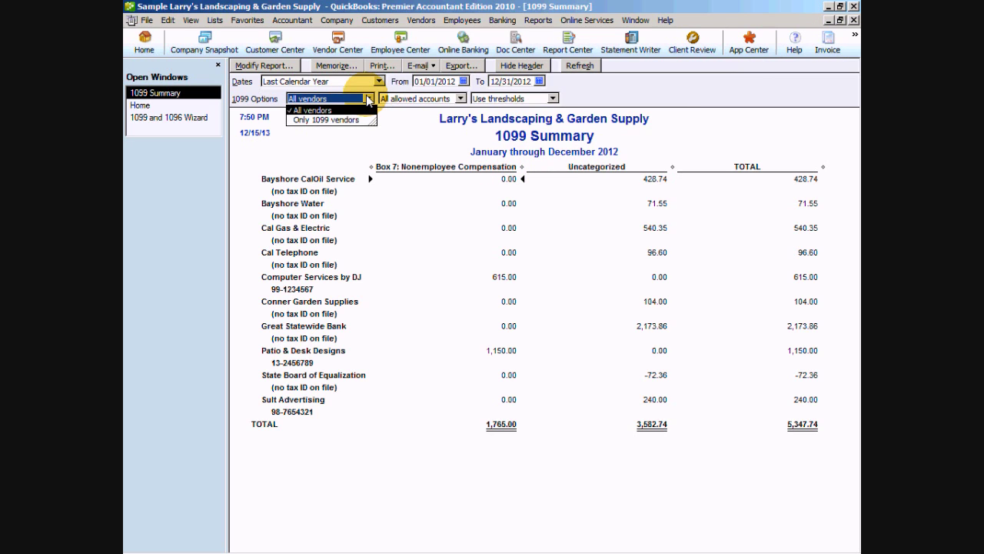
left_click(355, 121)
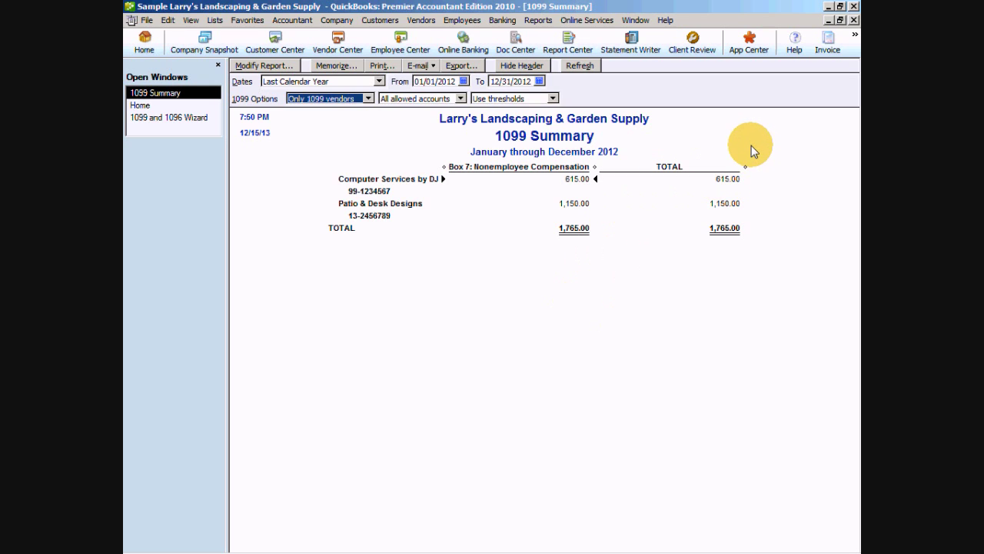
left_click(853, 21)
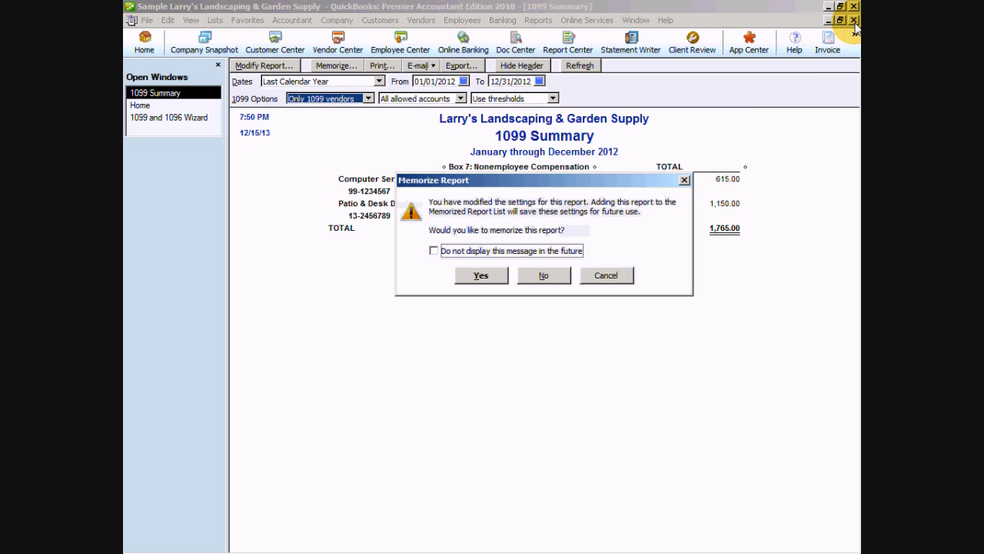
left_click(544, 251)
left_click(543, 274)
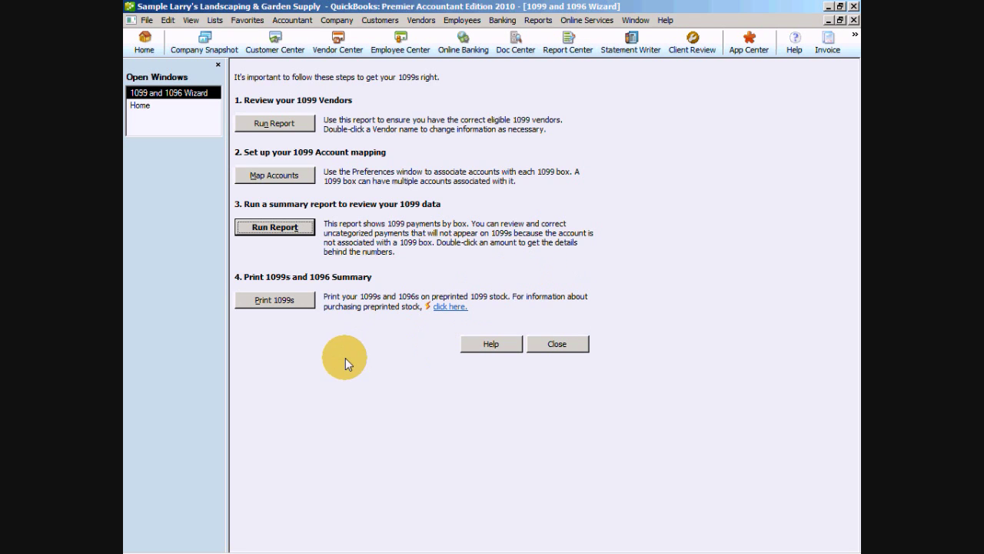
Start 1099 printing for Last Calendar Year and preview the forms for Computer Services by DJ and Patio & Desk Designs.
left_click(291, 306)
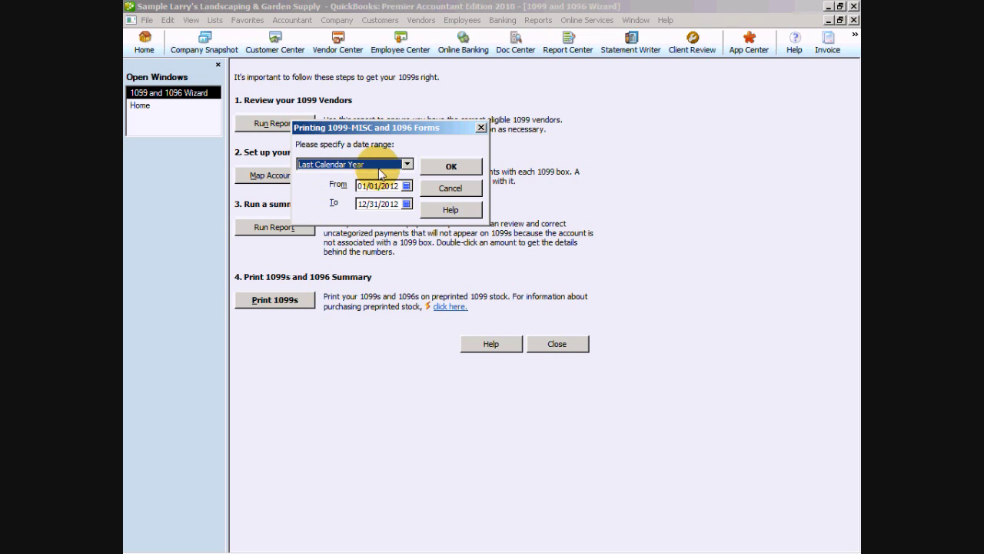
left_click(443, 170)
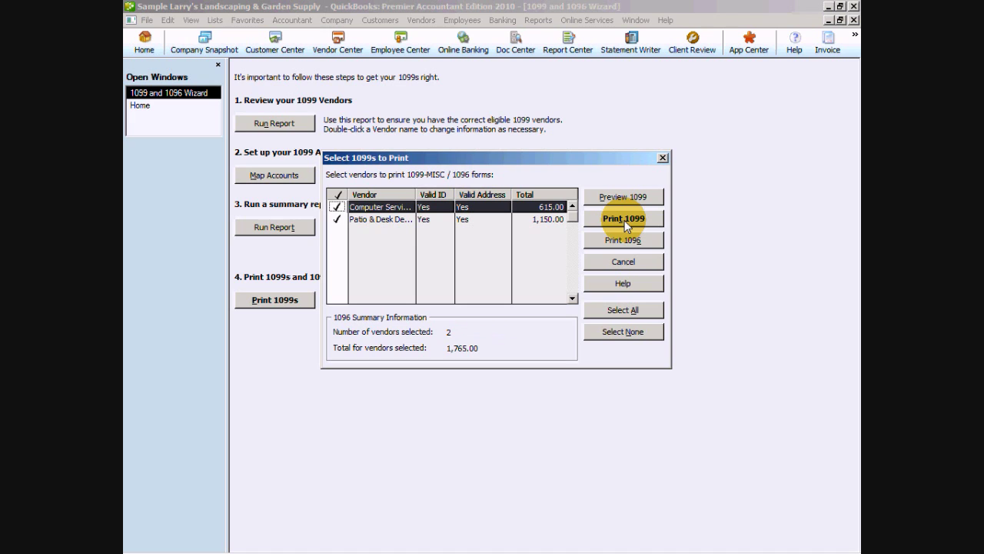
left_click(639, 197)
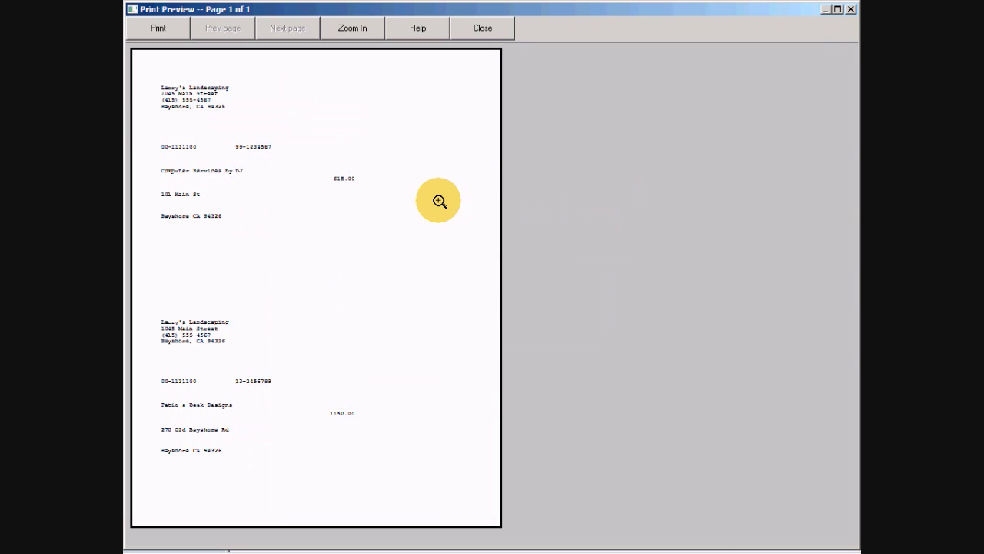
left_click(439, 200)
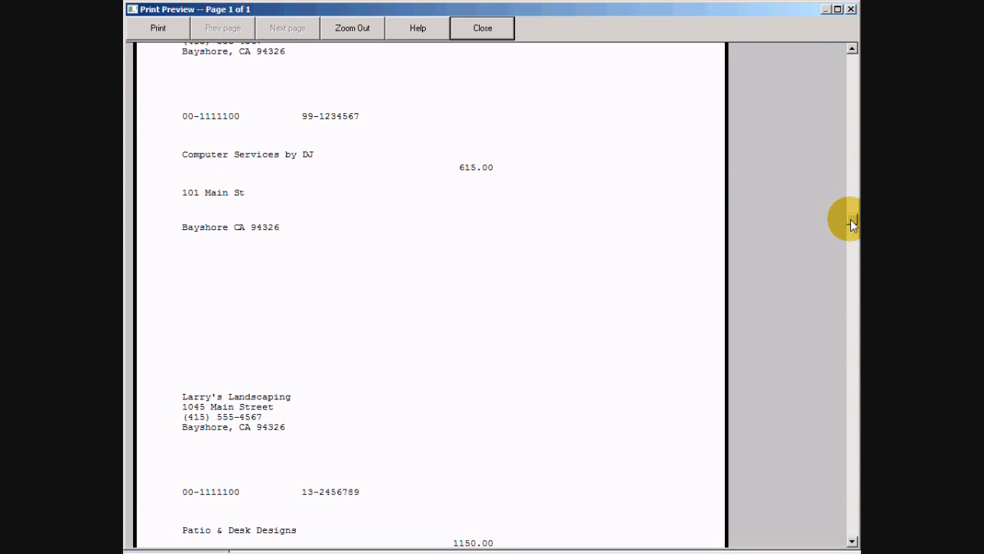
left_click_drag(853, 216, 856, 122)
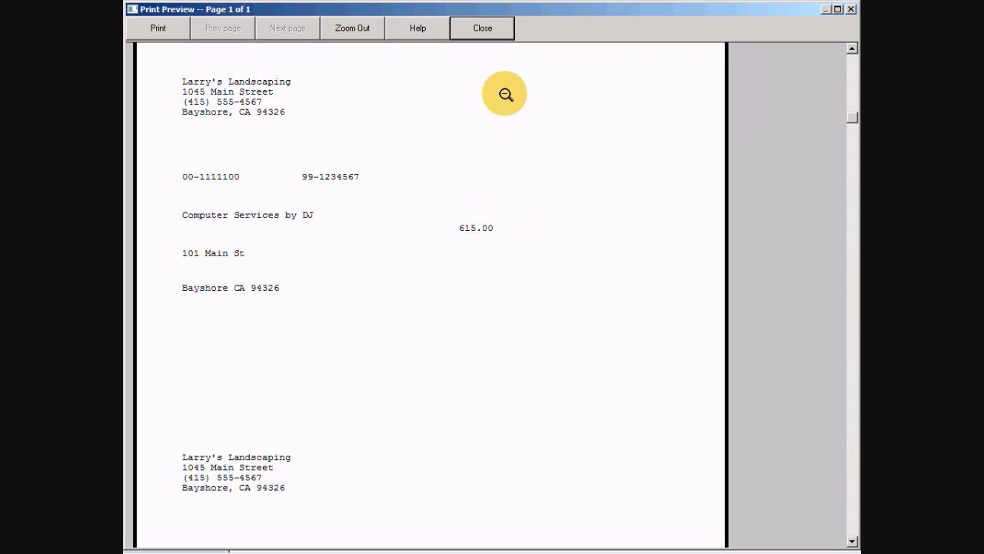
left_click(497, 30)
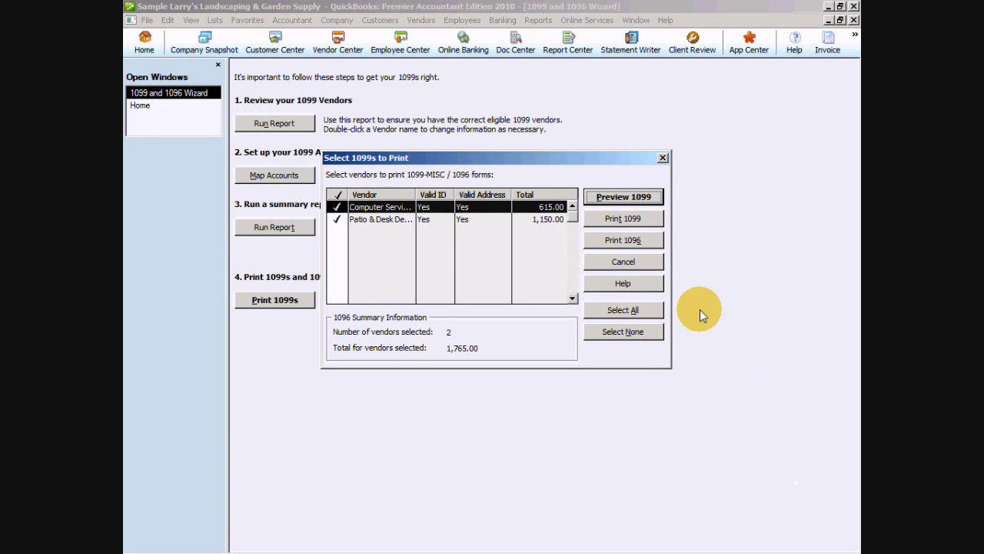